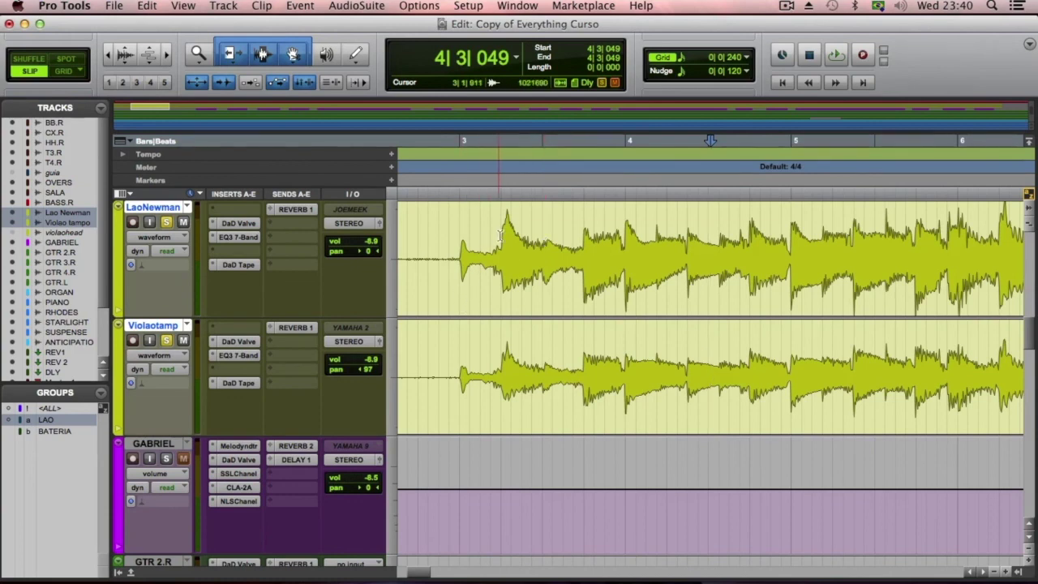
Step: Place the edit cursor at 3|1|130, near the start of the soloed guitar audio, and select only the Violao tampo track
drag(503, 243, 520, 236)
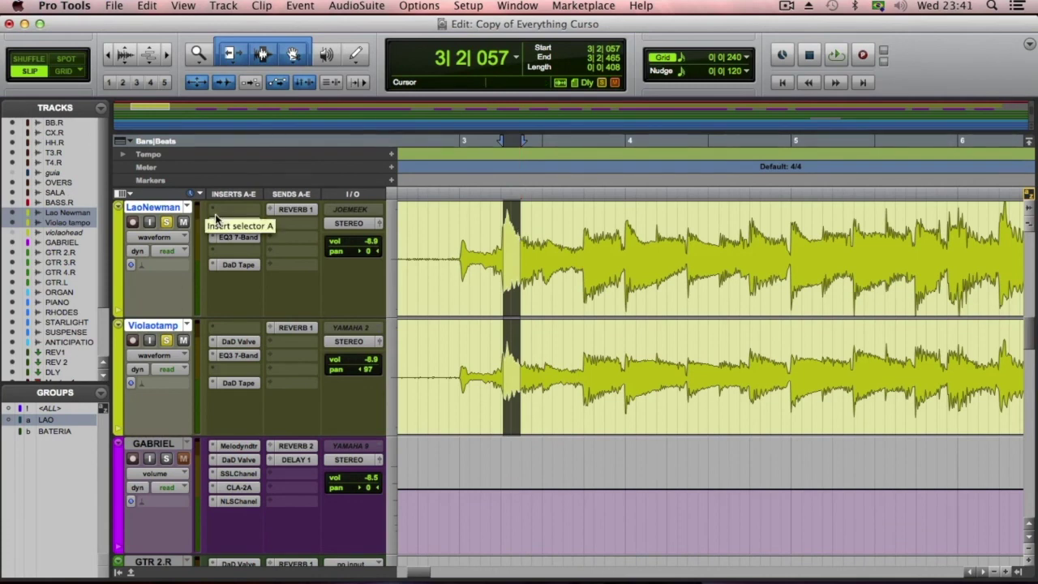
key(super+alt+z)
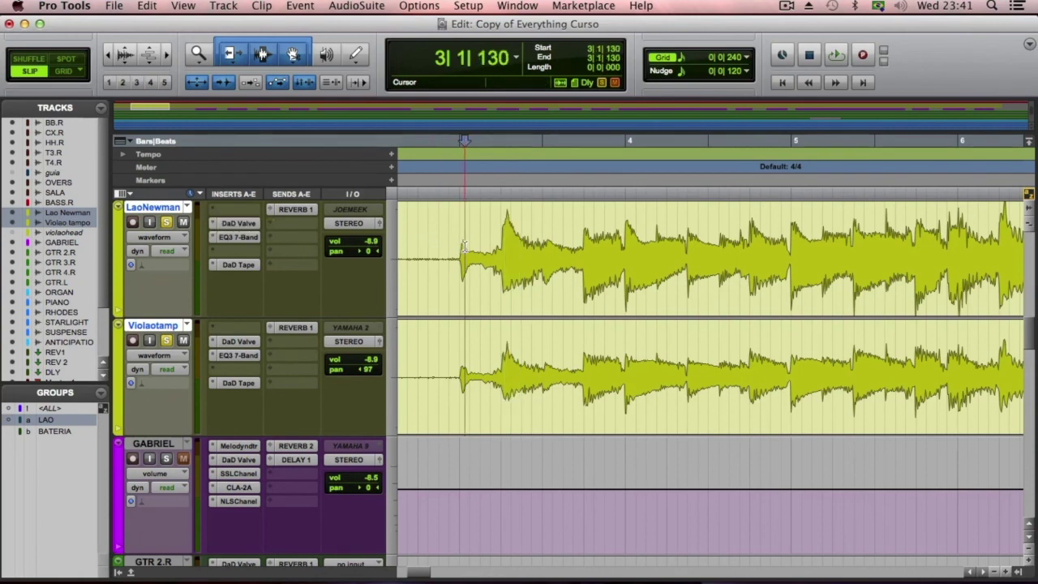
click(156, 210)
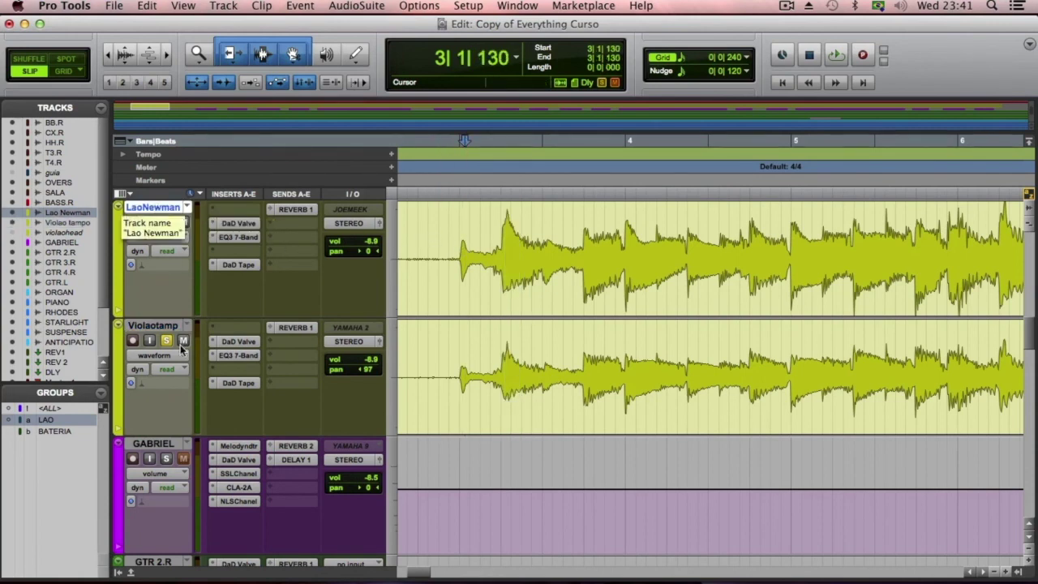
click(152, 325)
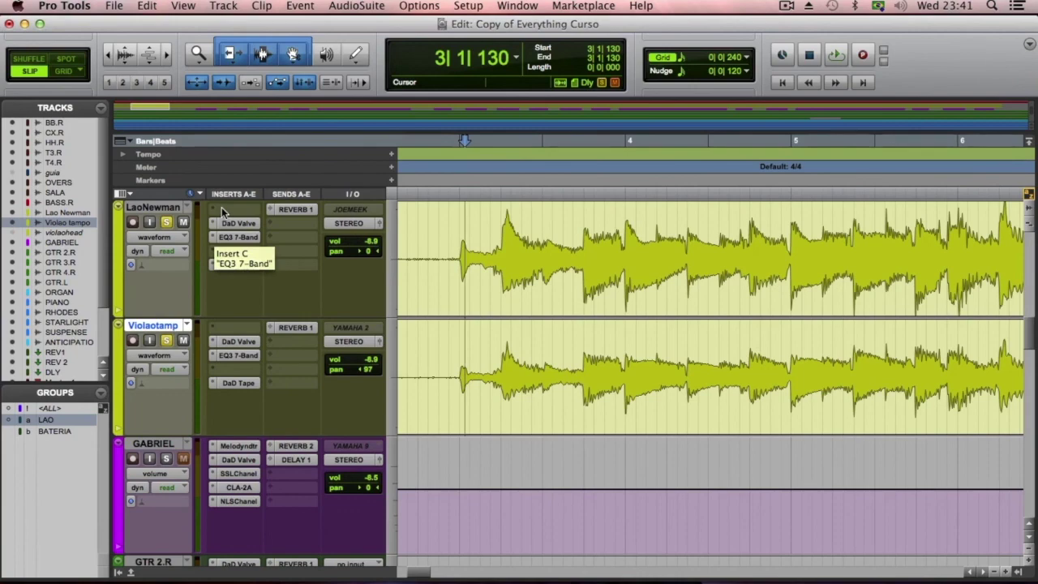
Step: Insert the mono InPhase plug-in in the first insert slot of the upper soloed track and untarget its window so it stays open
click(223, 210)
mouse_move(275, 235)
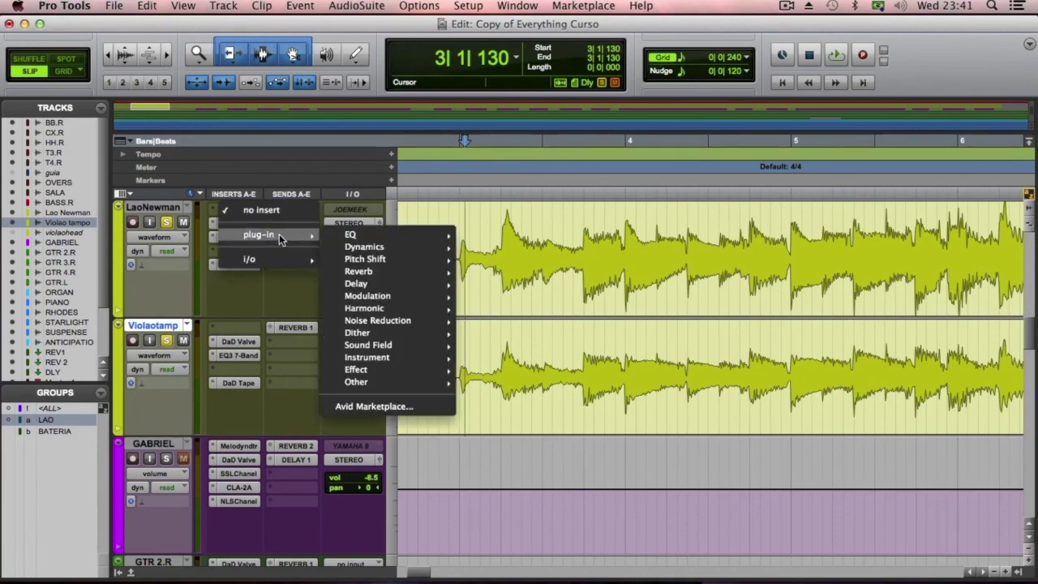
mouse_move(398, 324)
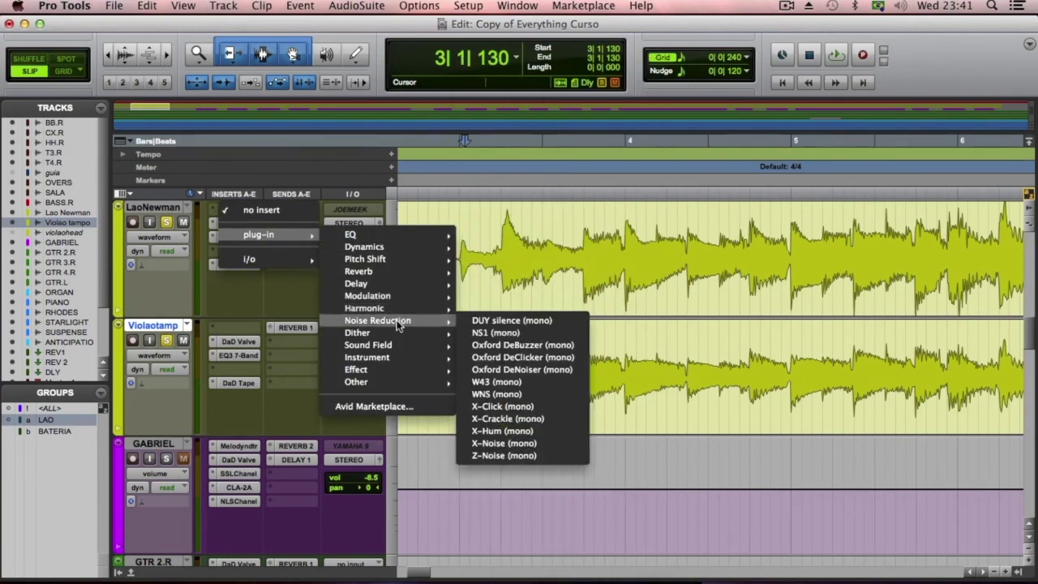
mouse_move(405, 345)
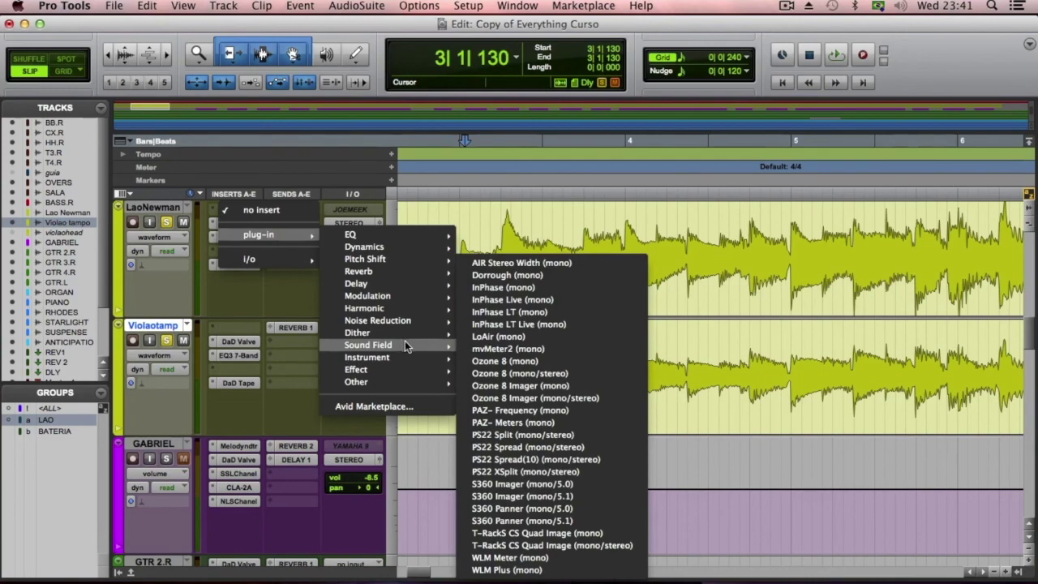
click(502, 288)
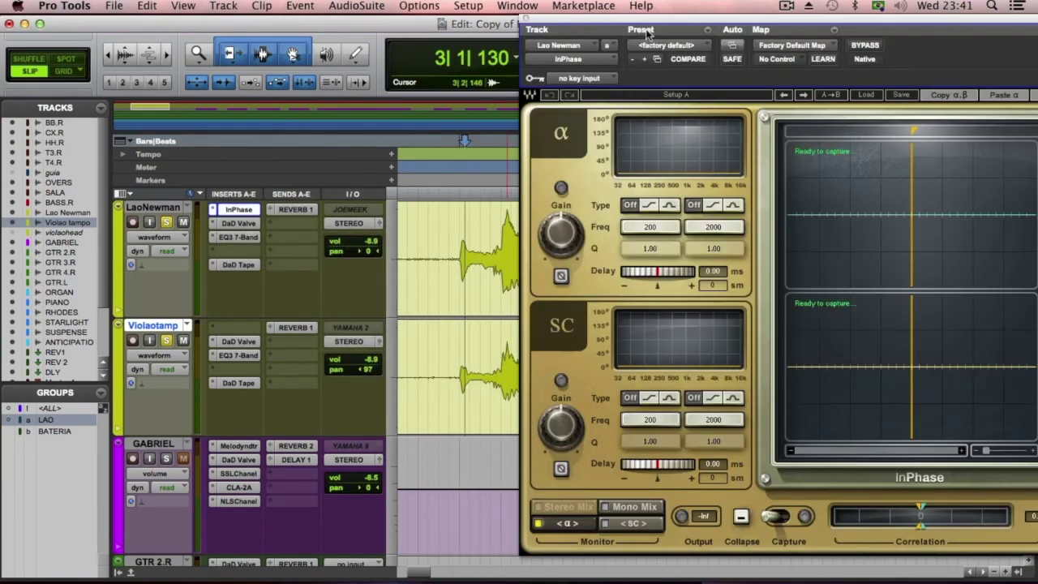
drag(647, 33, 574, 4)
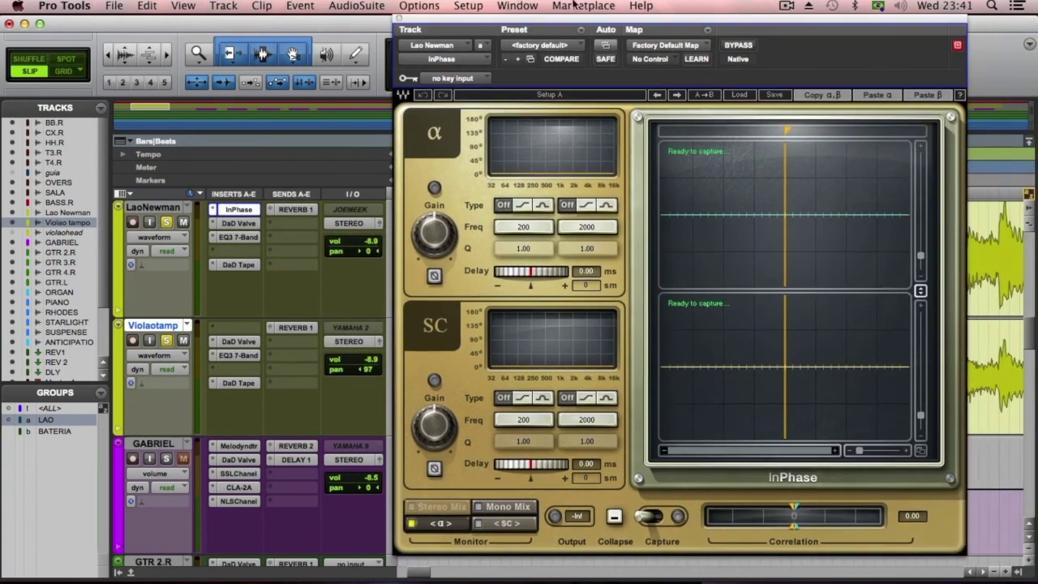
click(957, 45)
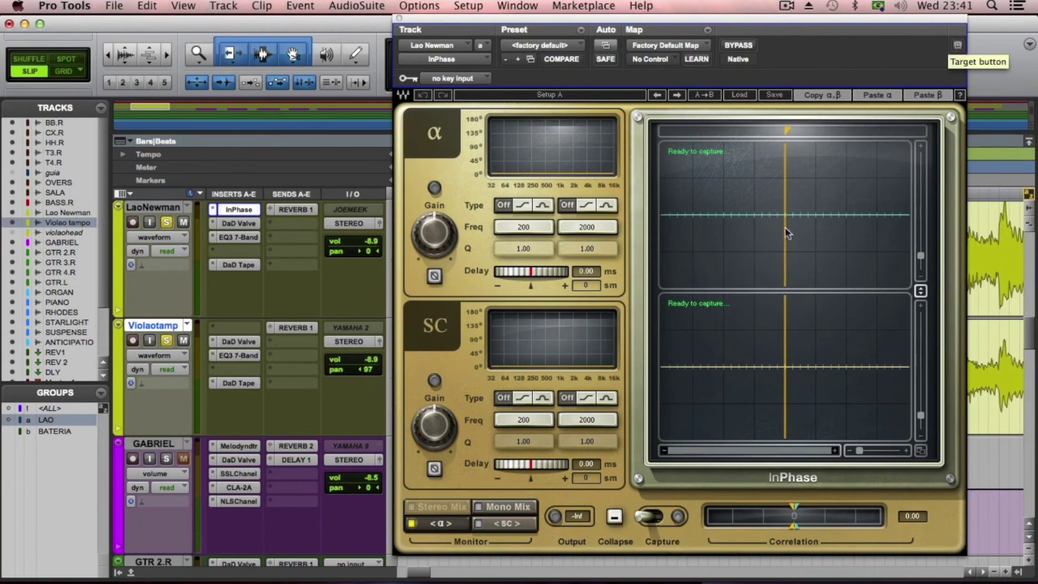
Step: Add a pre-fader send to mono Bus 13 on the Violao tampo track, with its level at 0.0
click(270, 347)
mouse_move(288, 381)
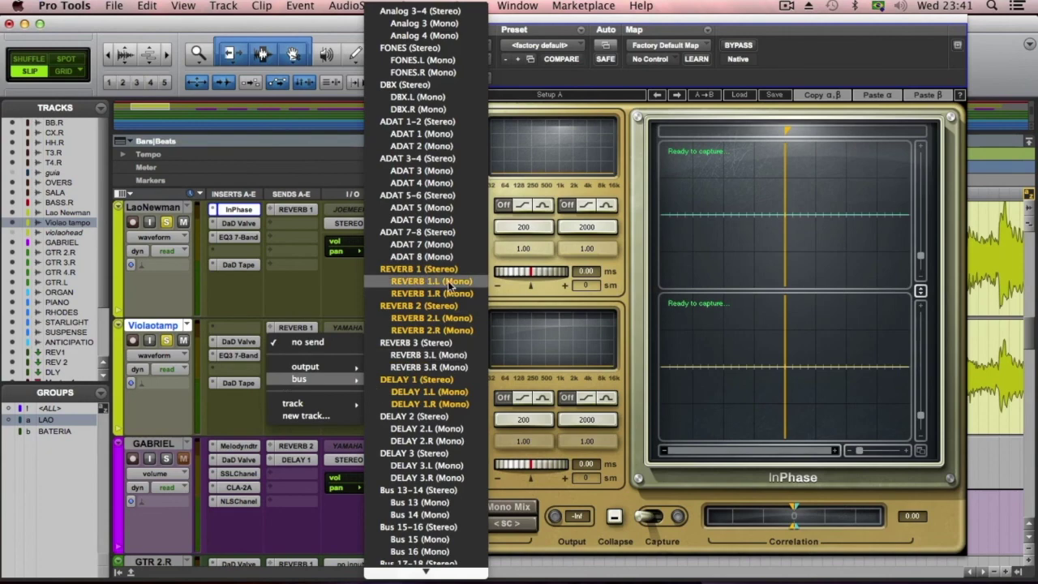
scroll(452, 280, down, 5)
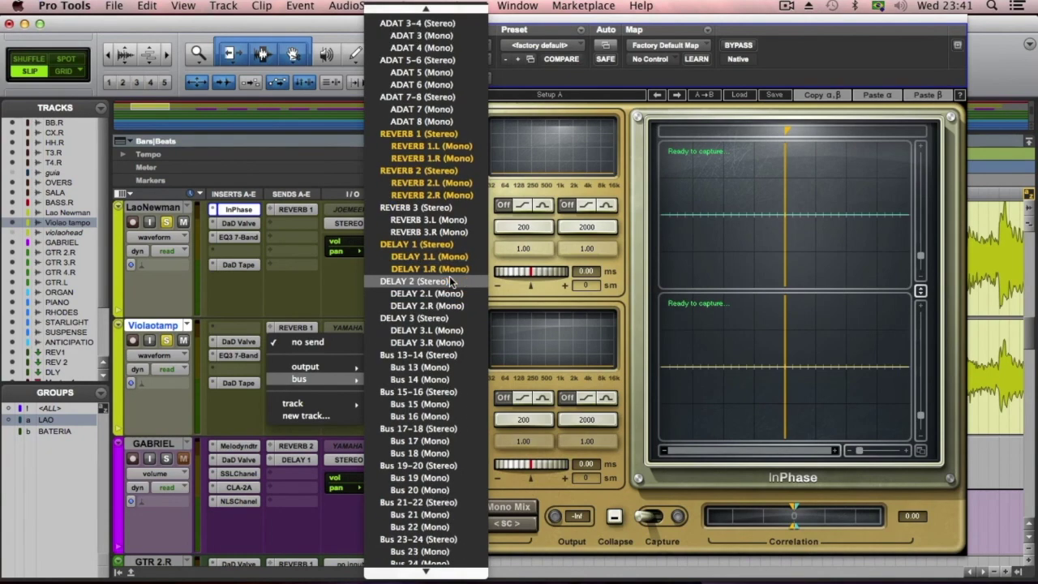
click(417, 366)
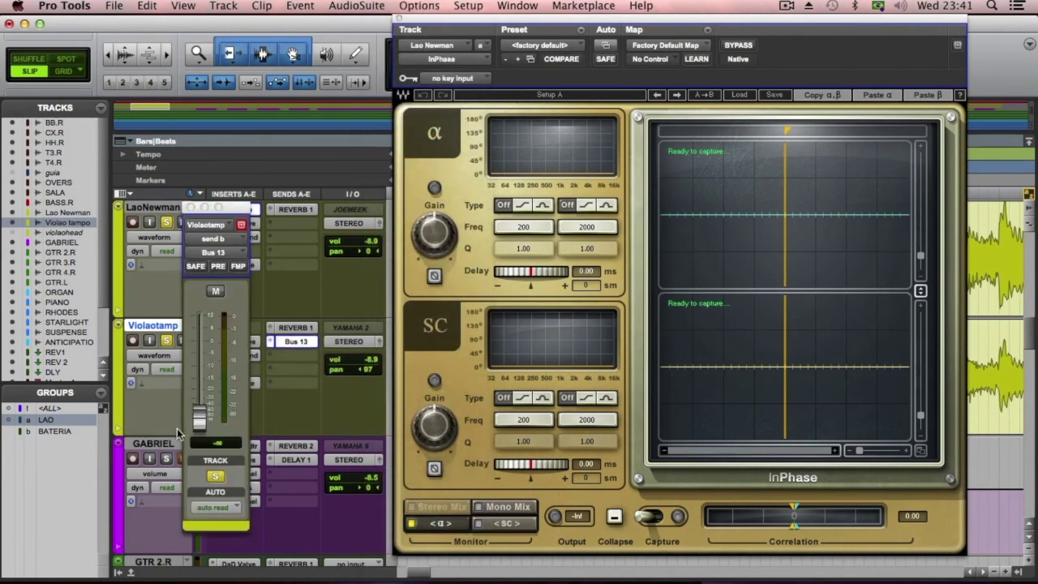
alt+click(197, 422)
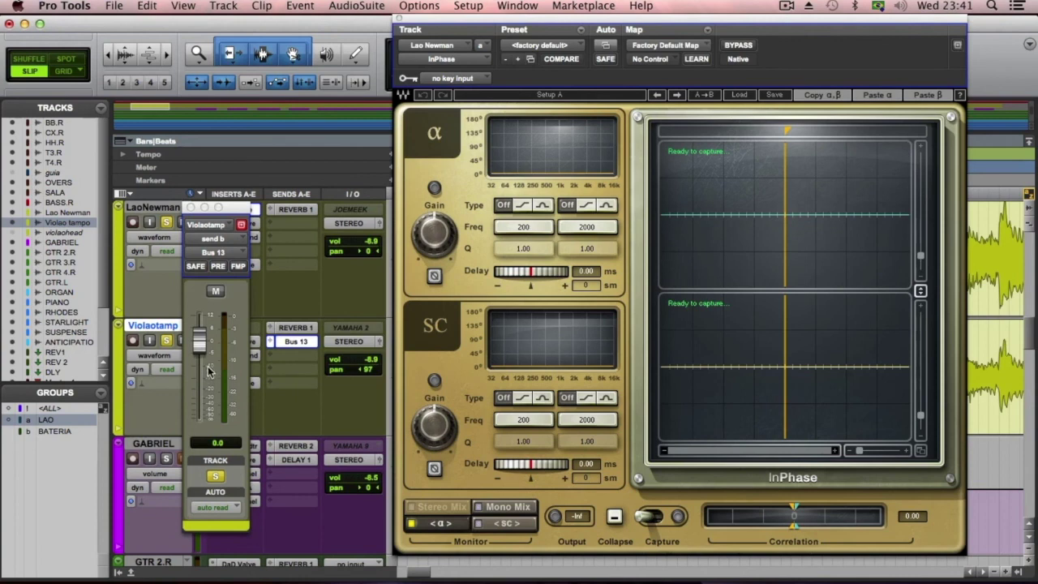
click(218, 266)
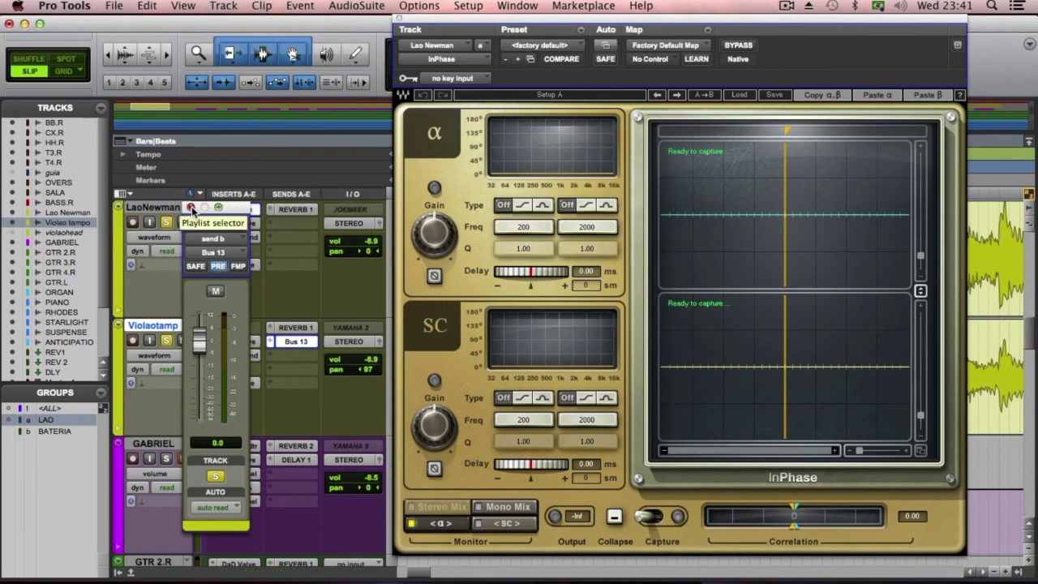
click(191, 207)
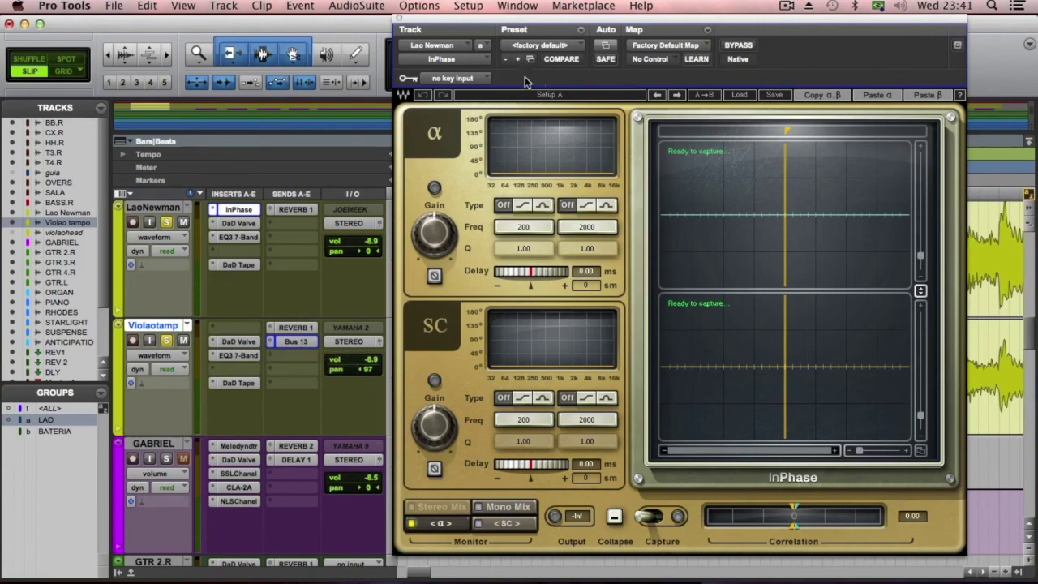
Step: Set InPhase's key input to Bus 13 and its monitoring to Mono Mix
click(460, 78)
mouse_move(462, 115)
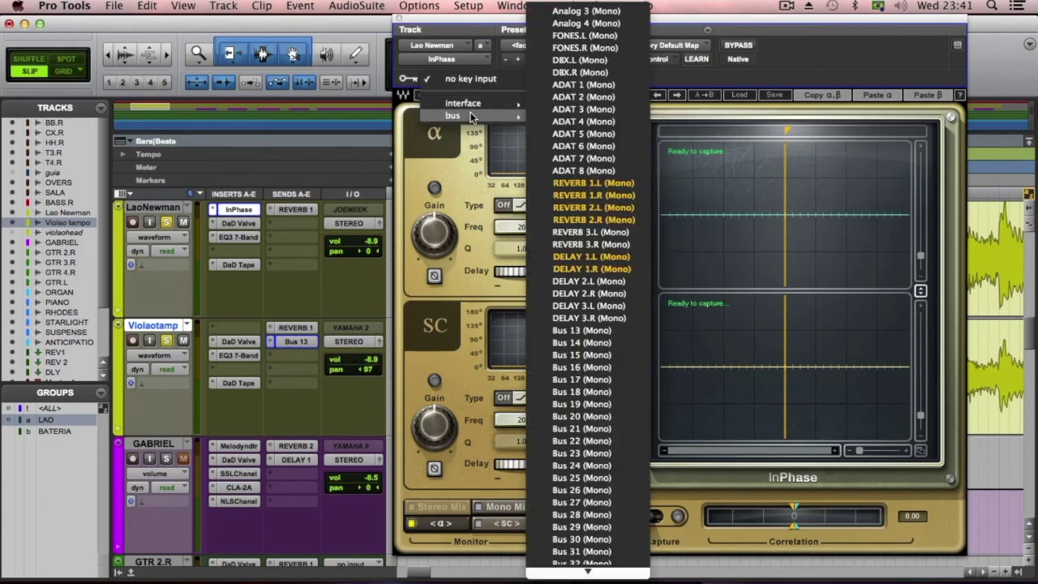
click(581, 330)
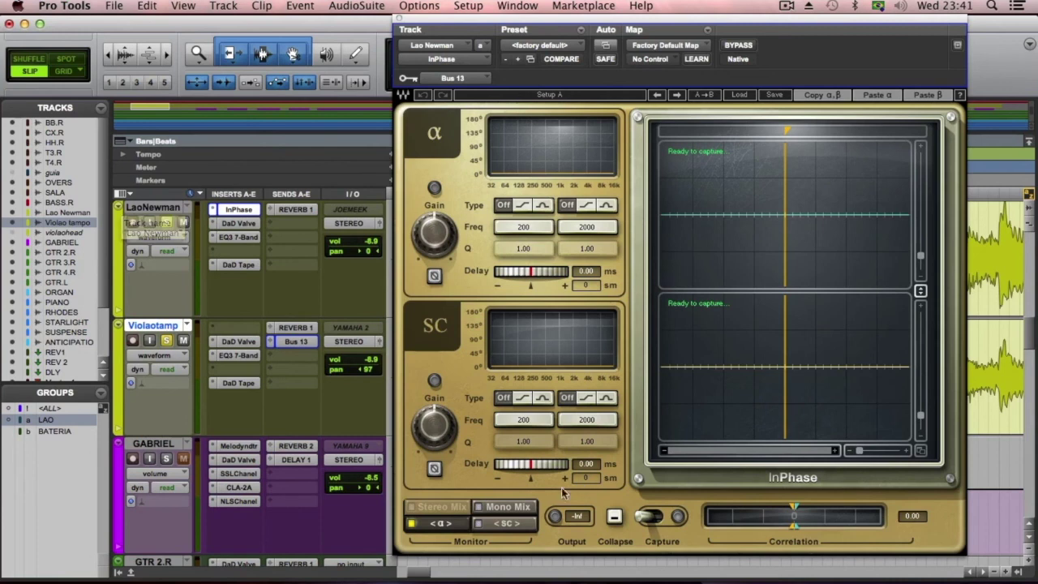
click(524, 507)
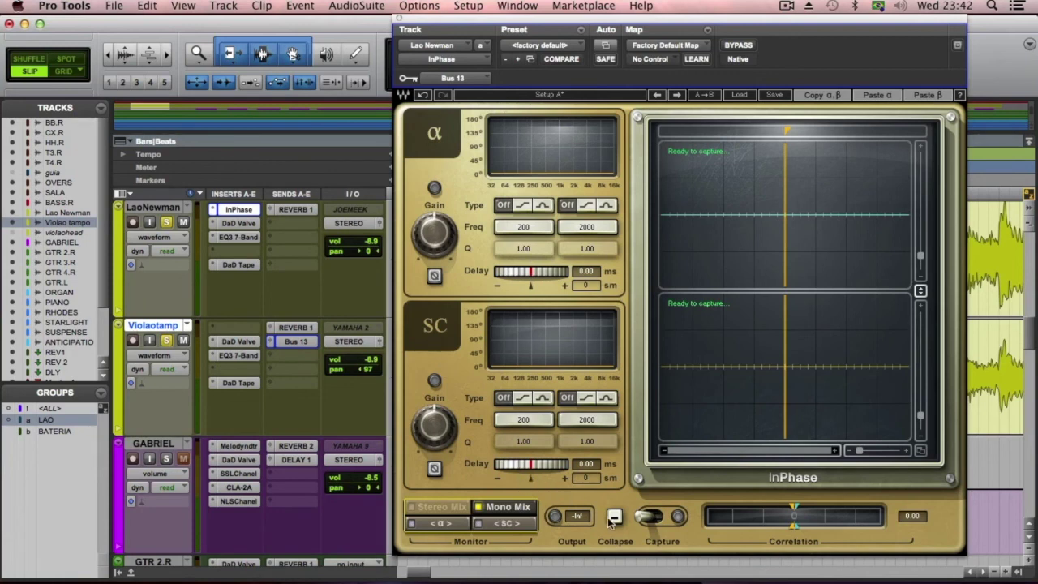
Step: Capture a short passage of both guitar signals in InPhase during playback
click(653, 516)
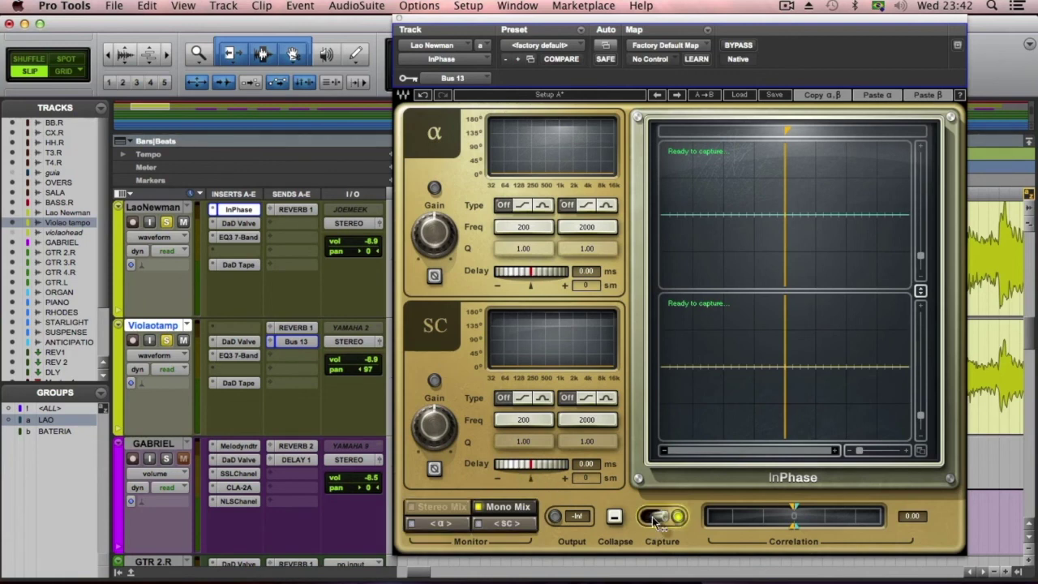
key(space)
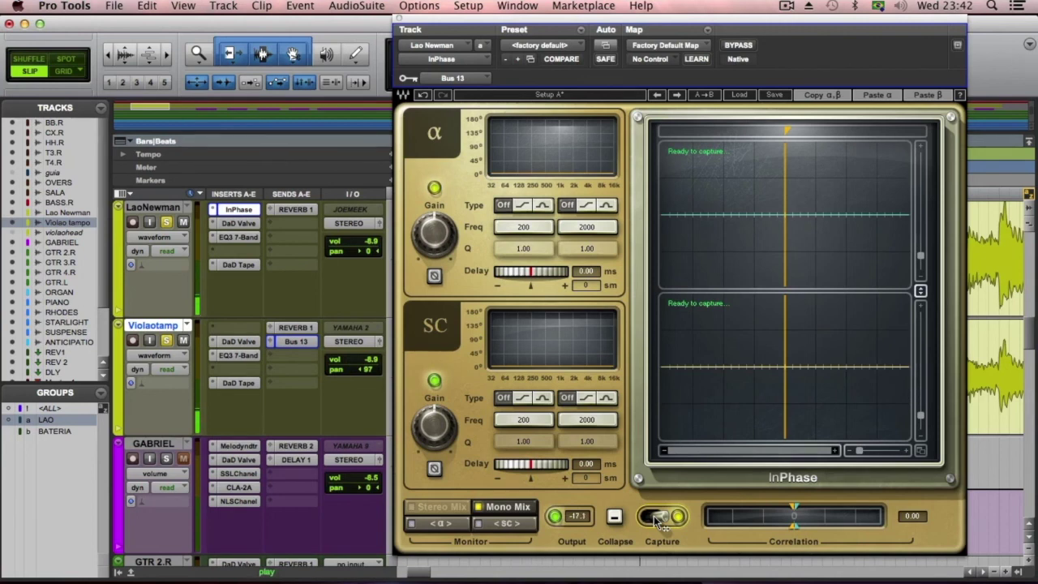
click(659, 518)
key(space)
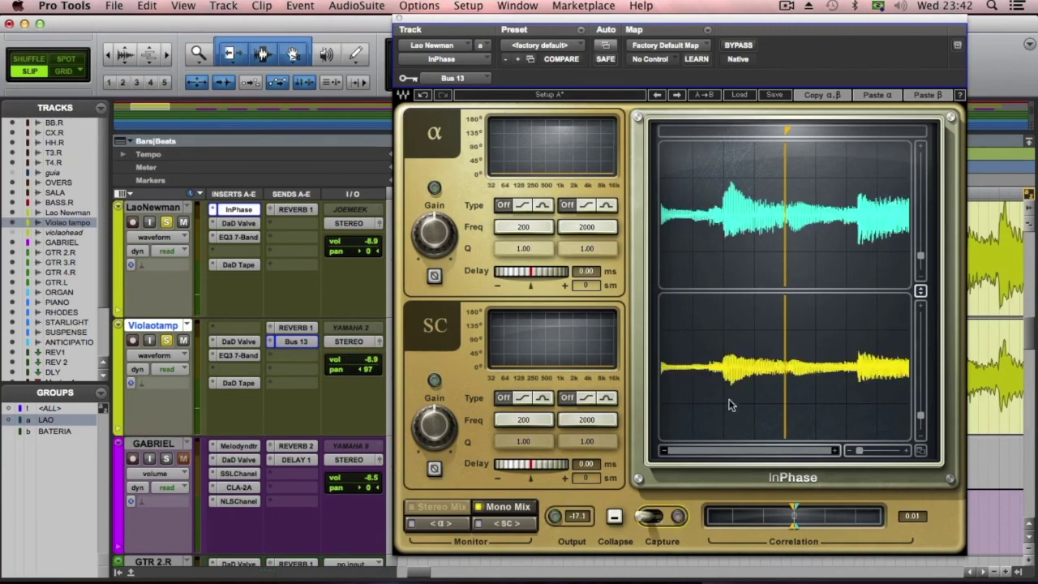
Step: Center the captured waveforms on the first strong transient and set the α signal's delay to -1.14 ms to align it
drag(788, 132, 723, 132)
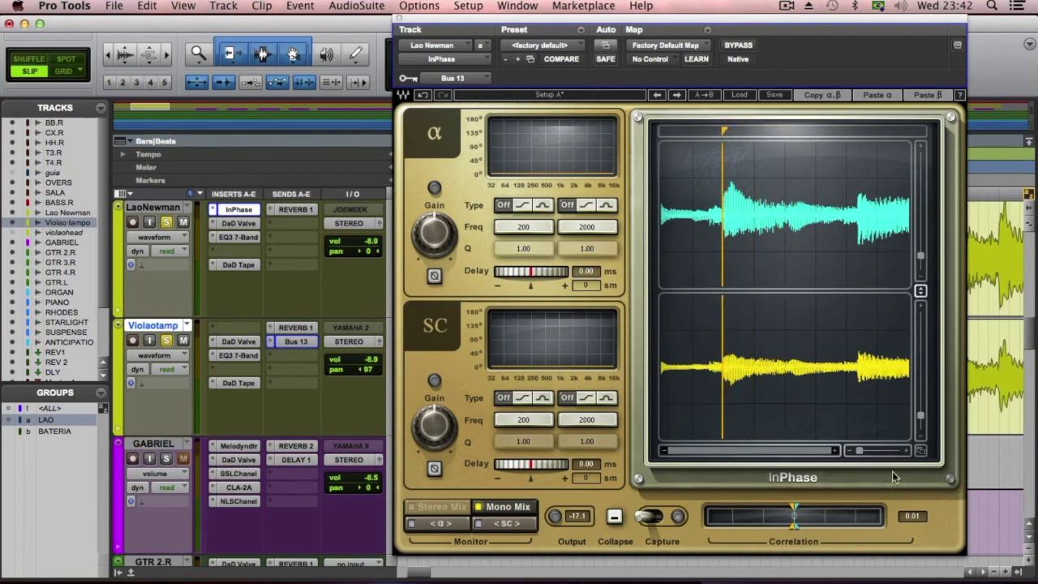
drag(855, 452, 876, 452)
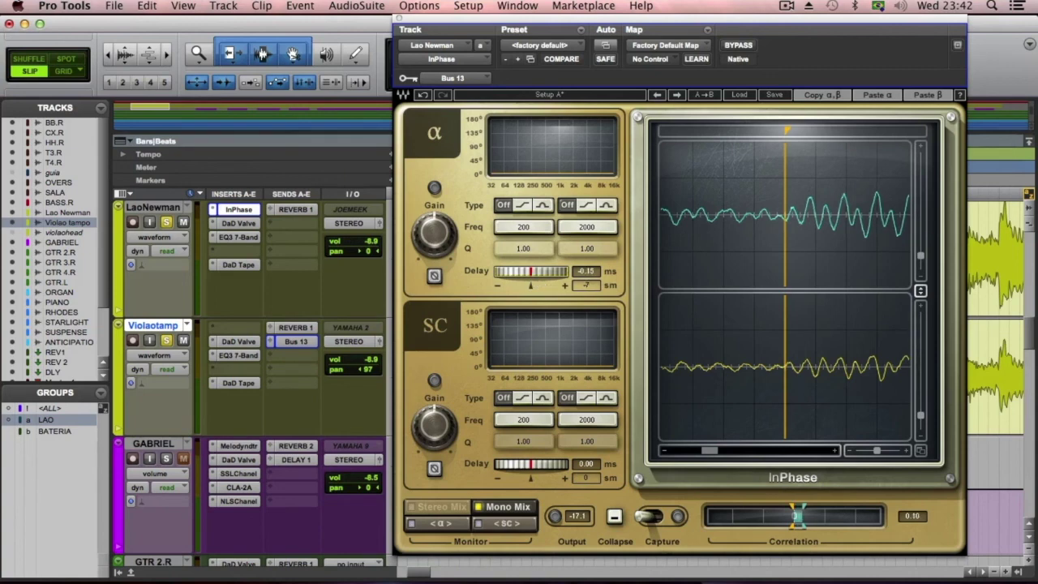
mouse_move(530, 271)
mouse_down()
mouse_move(543, 278)
mouse_move(525, 278)
mouse_move(534, 278)
mouse_up()
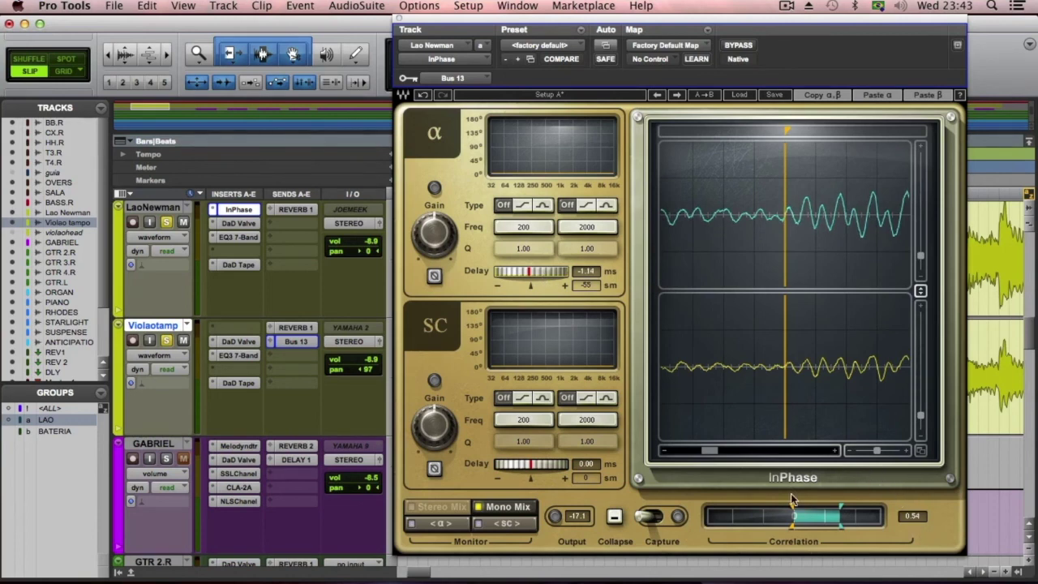
Step: Play the soloed guitars and compare their sound with InPhase bypassed and active
alt+click(369, 368)
click(729, 46)
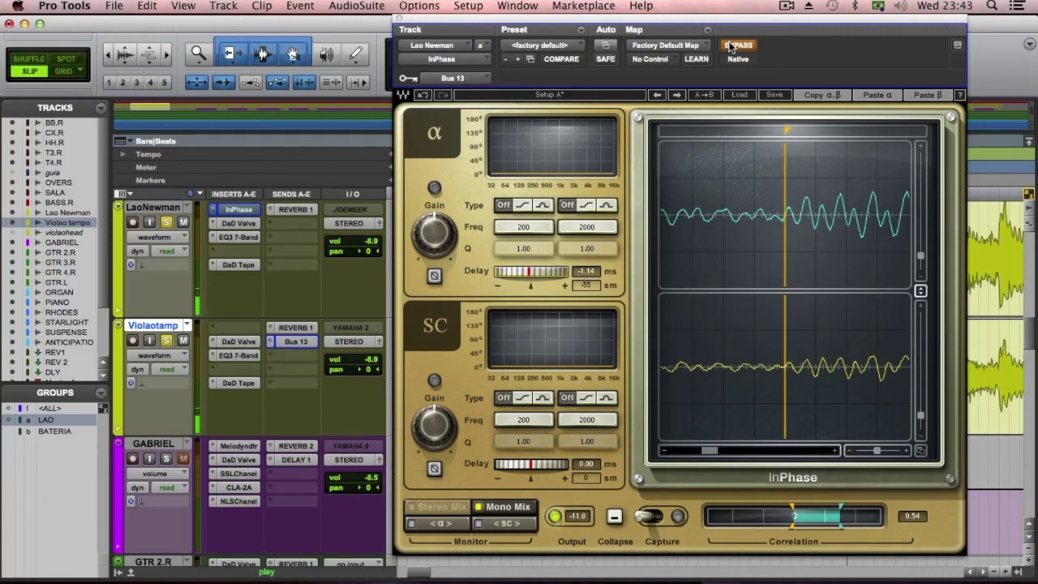
click(730, 46)
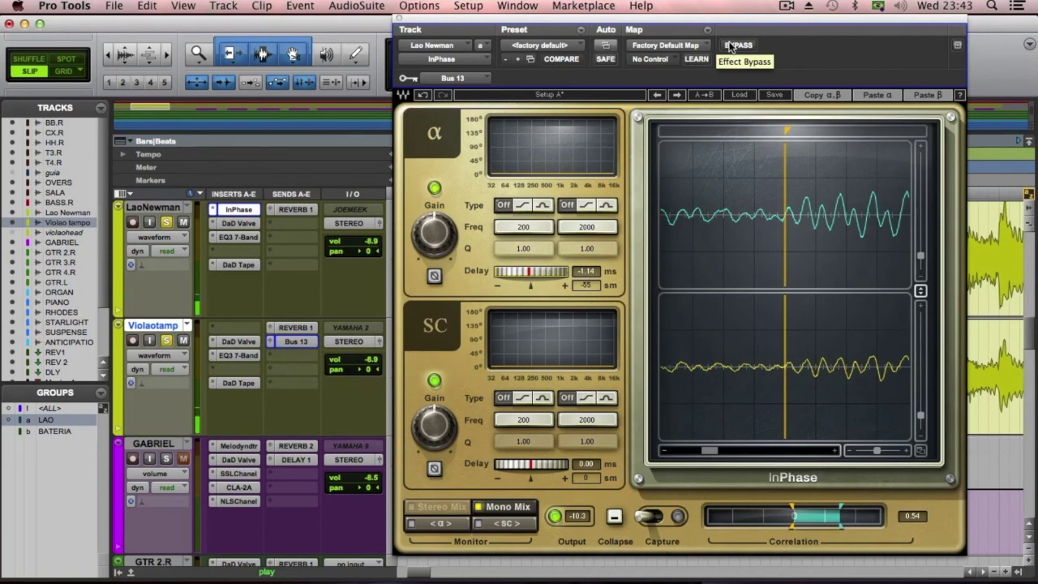
key(space)
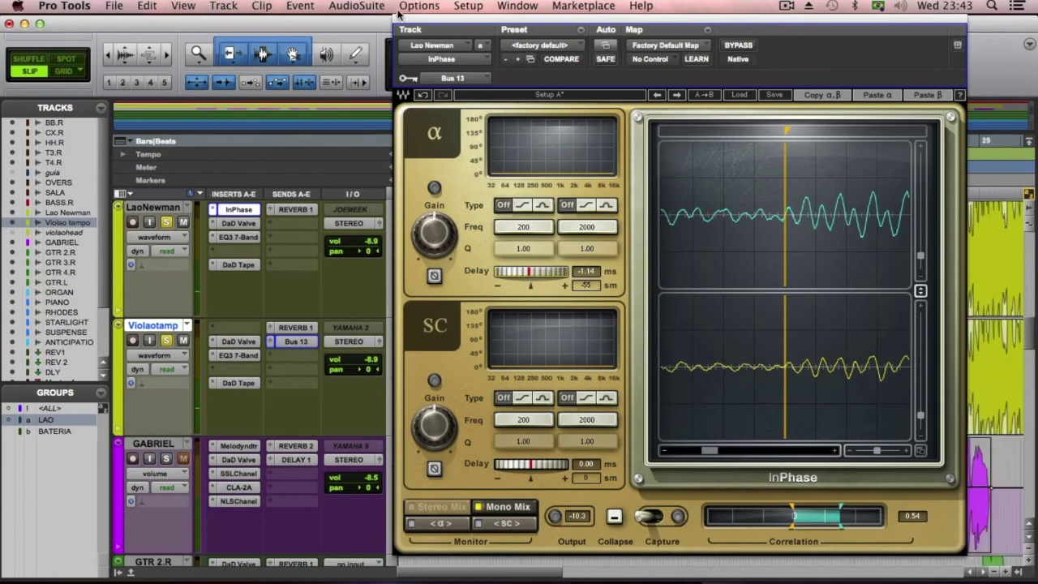
Step: Play the song from about bar 28 and switch InPhase's bypass on and off repeatedly to compare the sound
drag(420, 21, 100, 34)
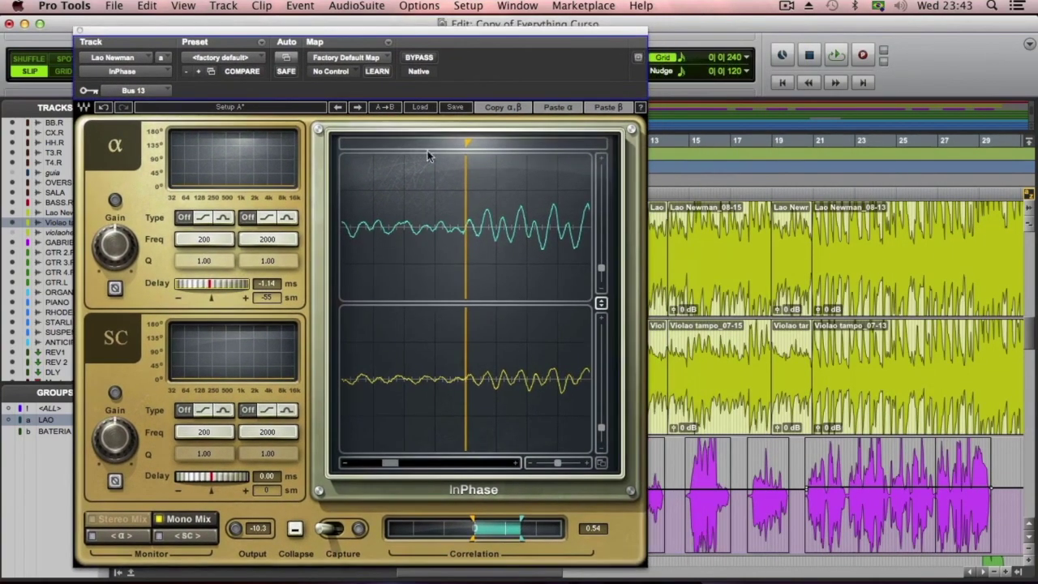
key(space)
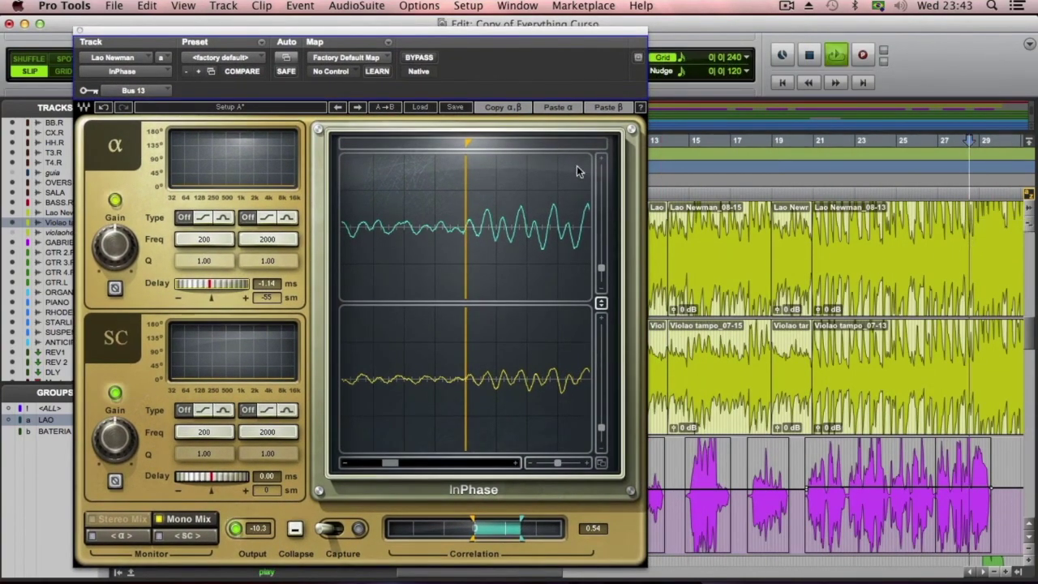
drag(310, 40, 513, 28)
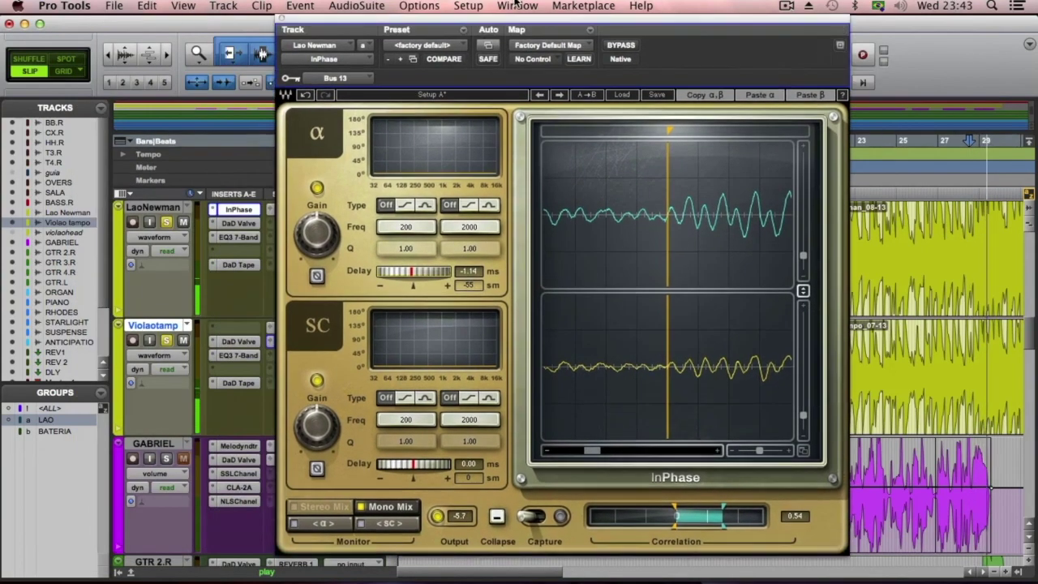
click(634, 46)
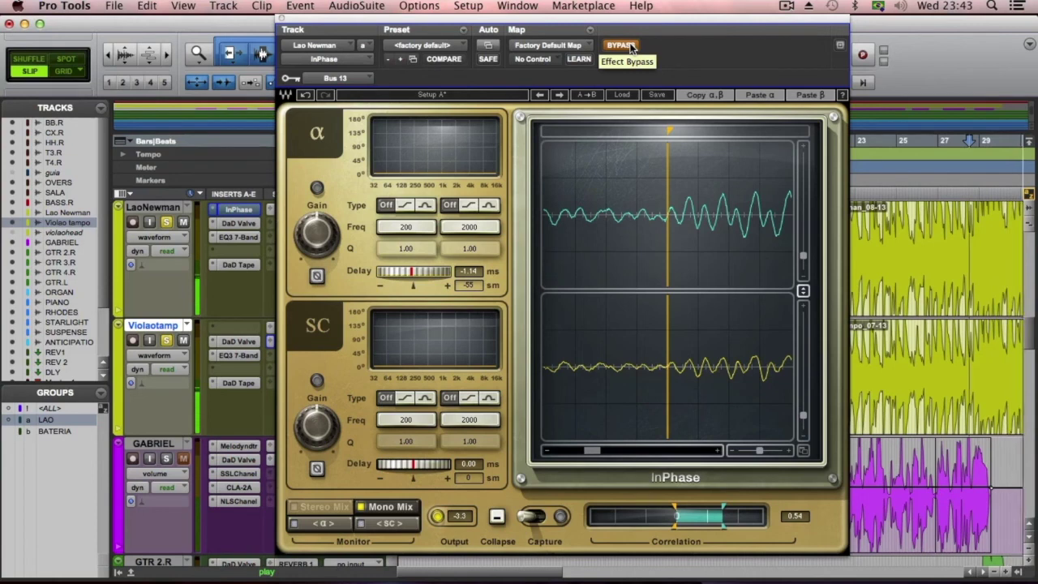
click(630, 47)
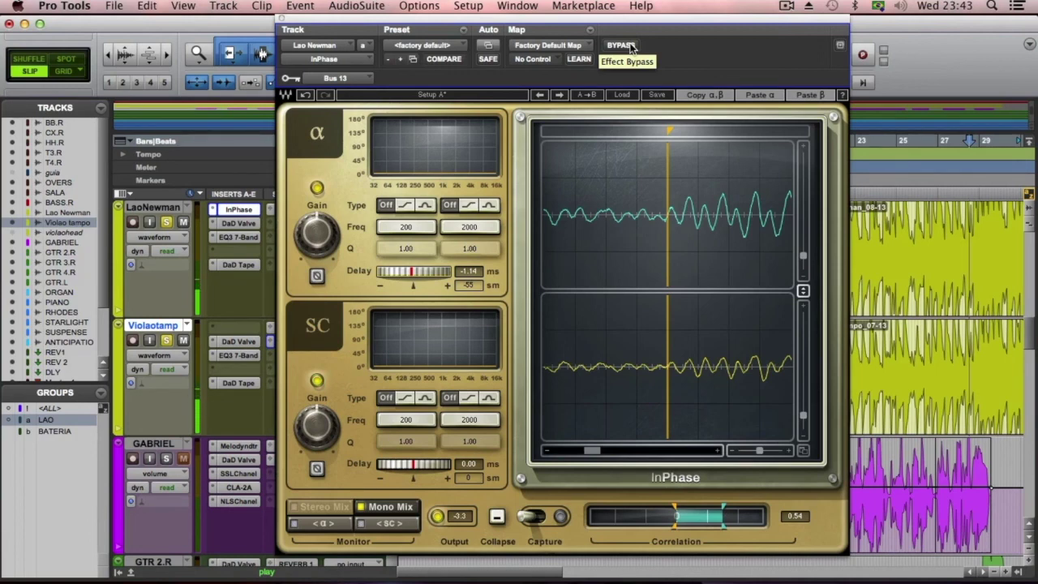
click(630, 46)
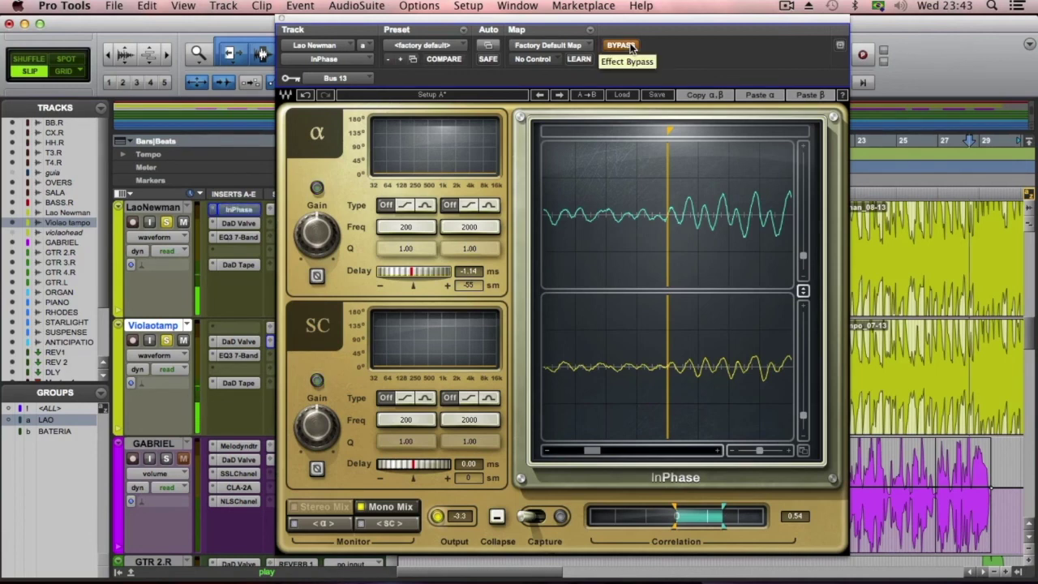
click(630, 46)
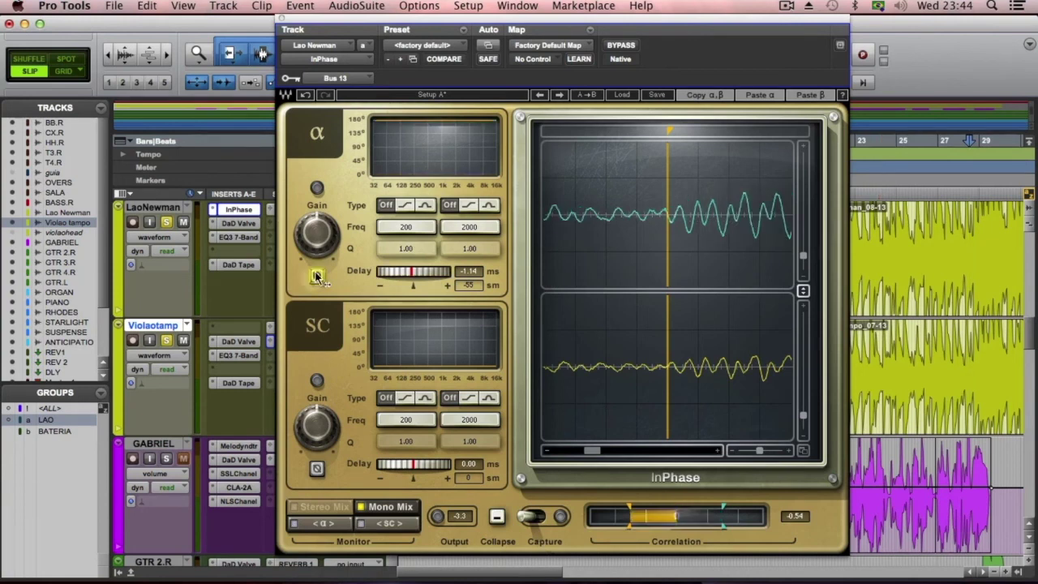
Step: Invert the α signal's polarity in InPhase and play the soloed guitars, comparing the sound with the plug-in bypassed and active
click(317, 275)
key(space)
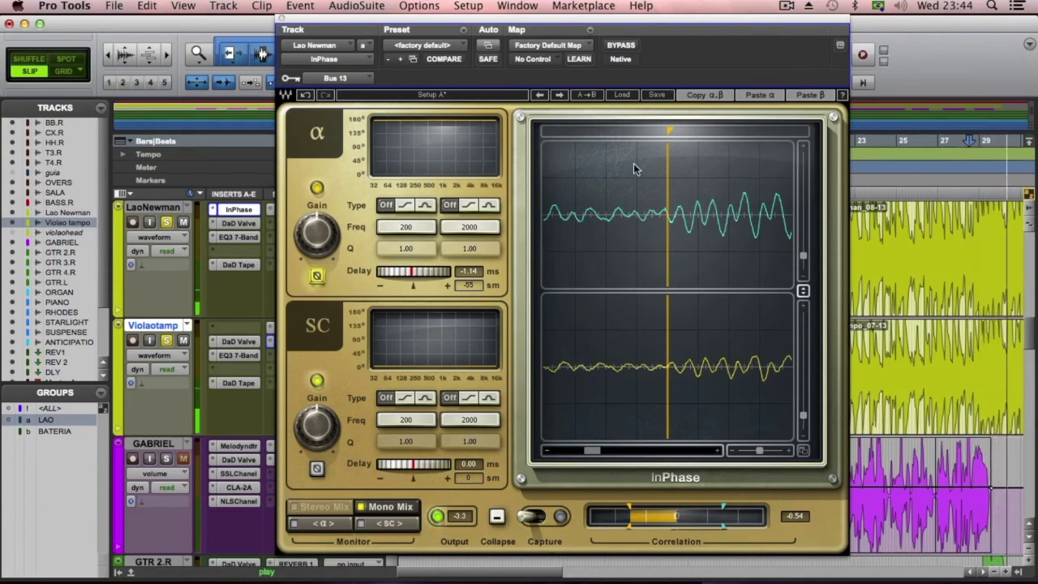
click(621, 46)
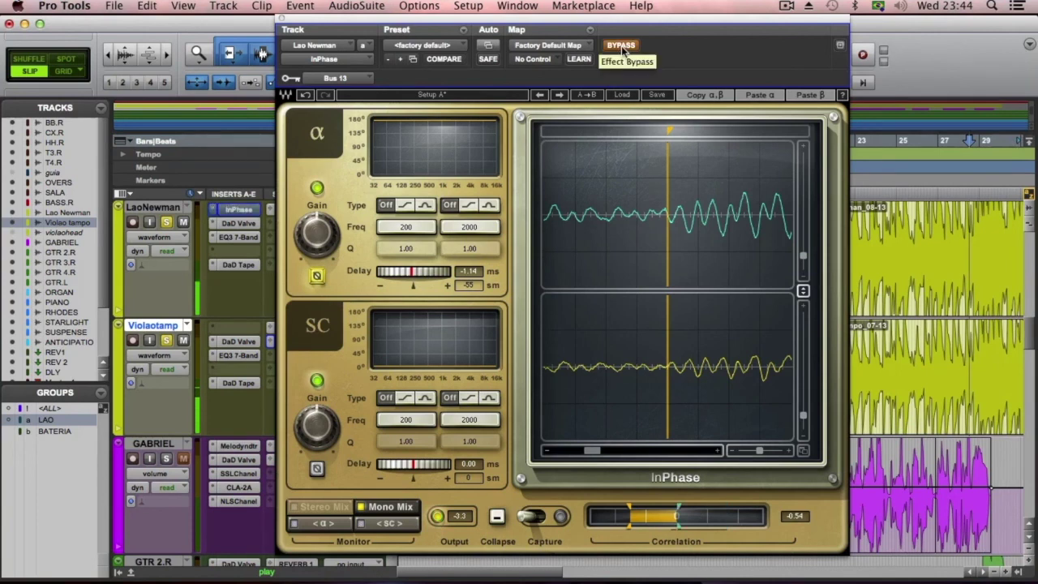
click(620, 46)
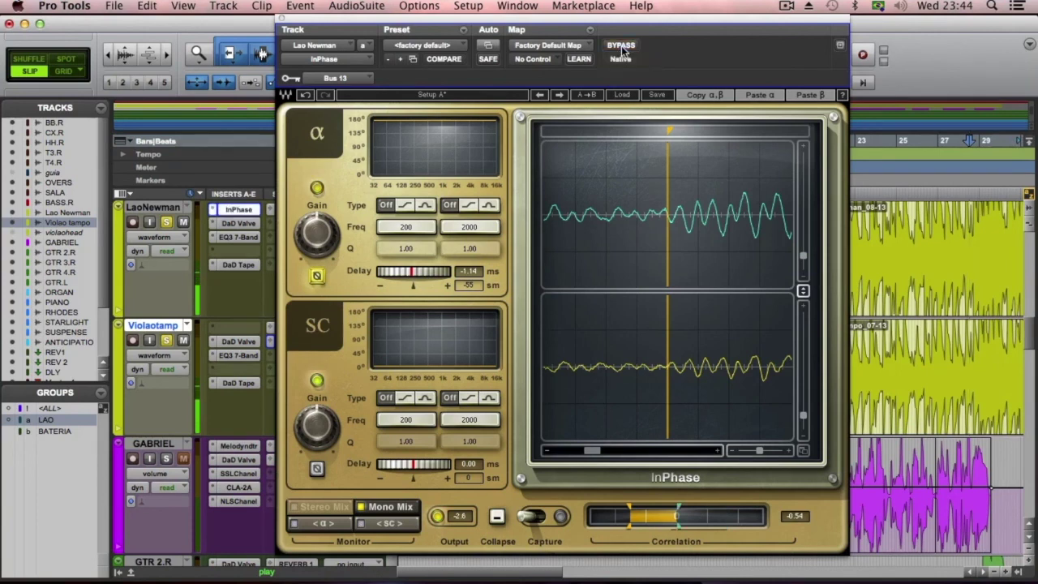
Step: Compare the α signal's normal and inverted polarity during playback, finishing with the inversion switched off
click(316, 278)
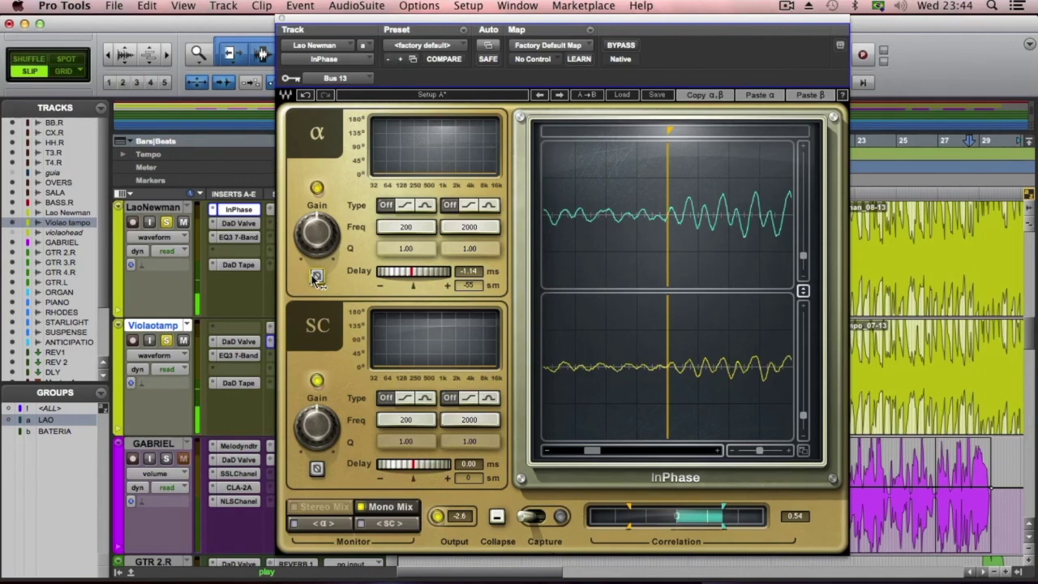
click(316, 276)
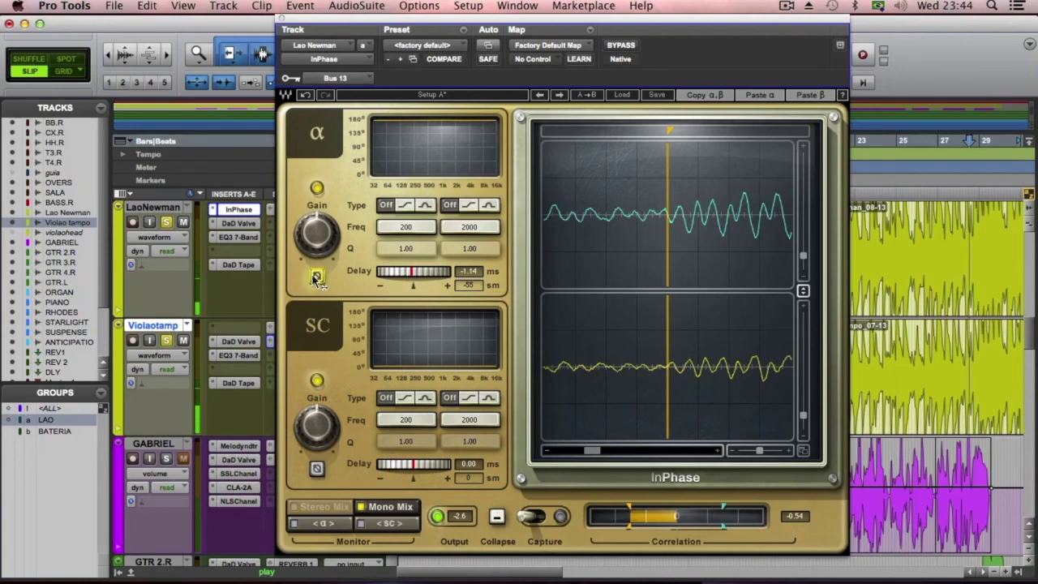
click(316, 276)
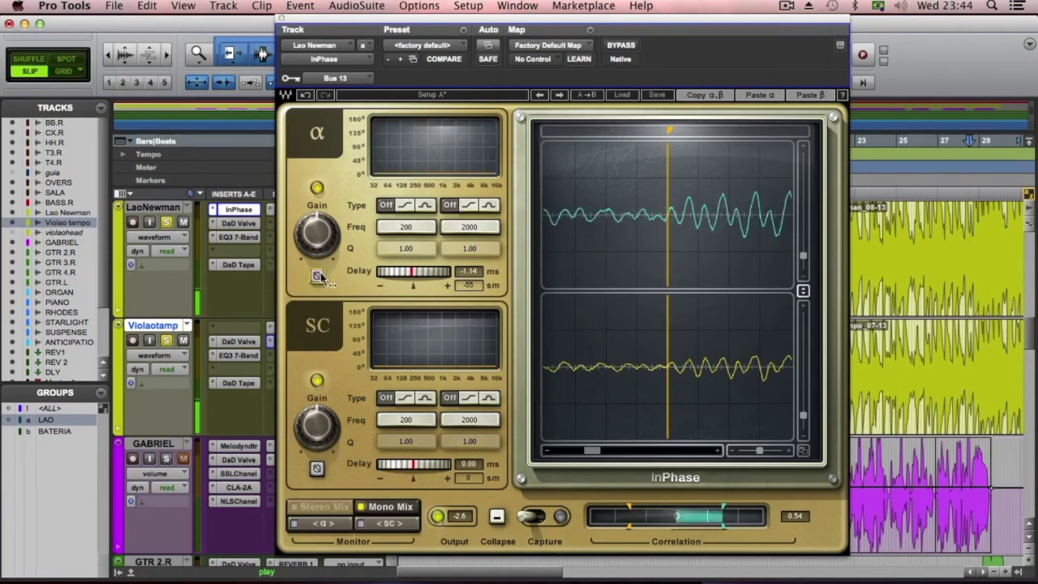